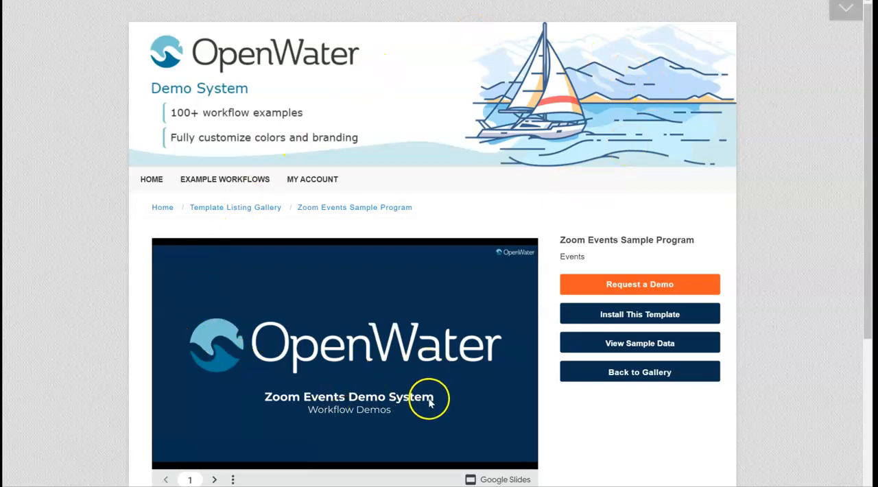
Open the installation instructions for the Zoom Events Sample Program template and copy its import URL.
{"action": "left_click", "coordinate": [645, 319]}
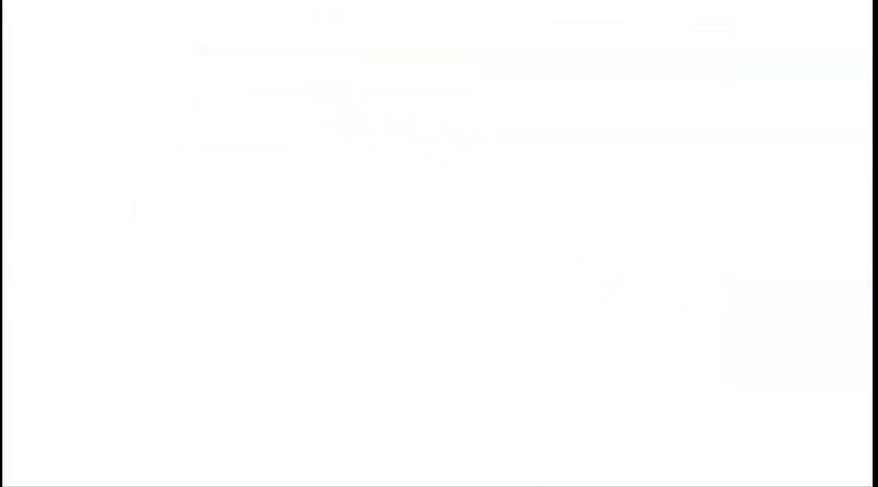
{"action": "scroll", "coordinate": [33, 169], "scroll_direction": "down", "scroll_amount": 5}
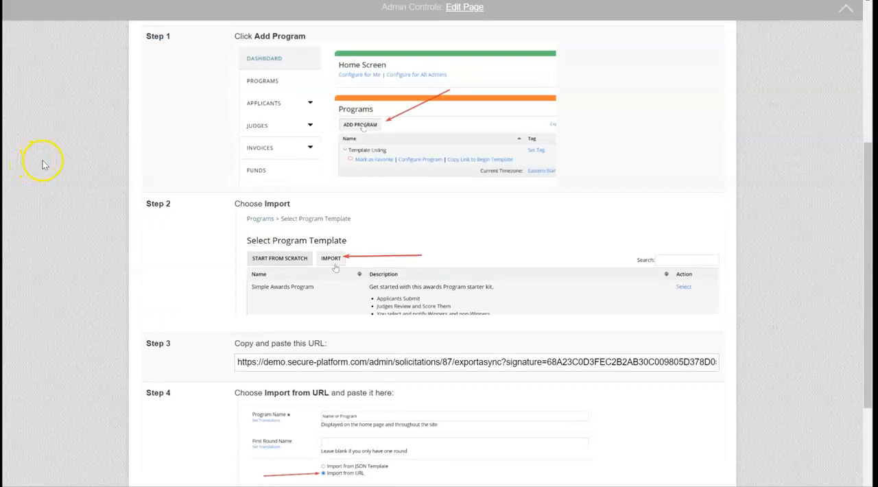
{"action": "scroll", "coordinate": [44, 165], "scroll_direction": "up", "scroll_amount": 1}
{"action": "scroll", "coordinate": [126, 172], "scroll_direction": "down", "scroll_amount": 2}
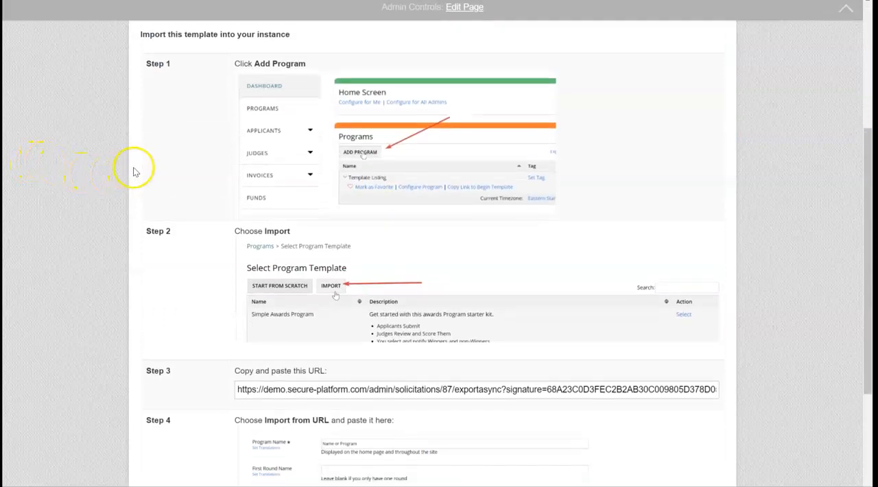
{"action": "scroll", "coordinate": [130, 167], "scroll_direction": "up", "scroll_amount": 1}
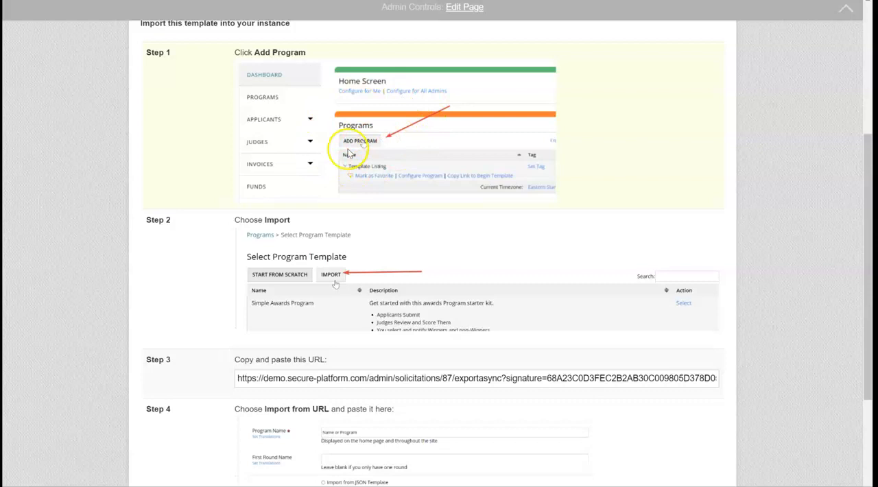
{"action": "scroll", "coordinate": [362, 186], "scroll_direction": "down", "scroll_amount": 3}
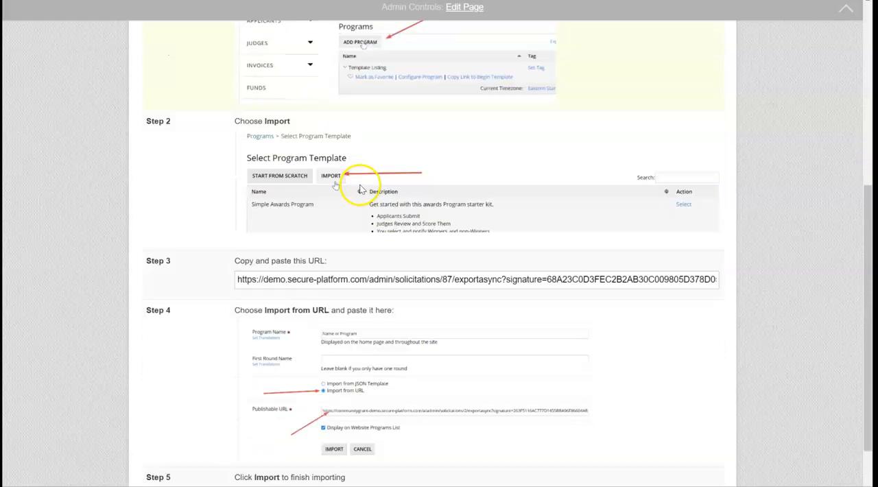
{"action": "left_click", "coordinate": [304, 244]}
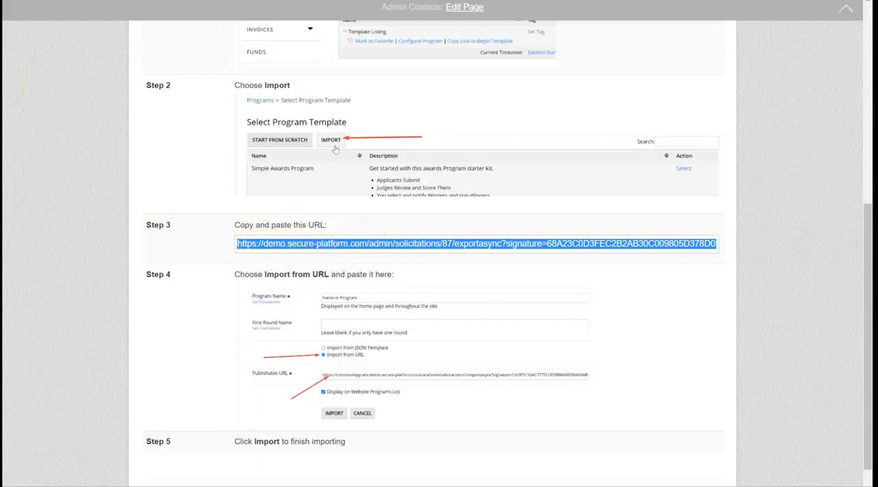
Switch to the OpenWater Abstracts Demo System admin site and start a new program import named Zoom Events Sample Program.
{"action": "left_click", "coordinate": [162, 1]}
{"action": "left_click", "coordinate": [230, 160]}
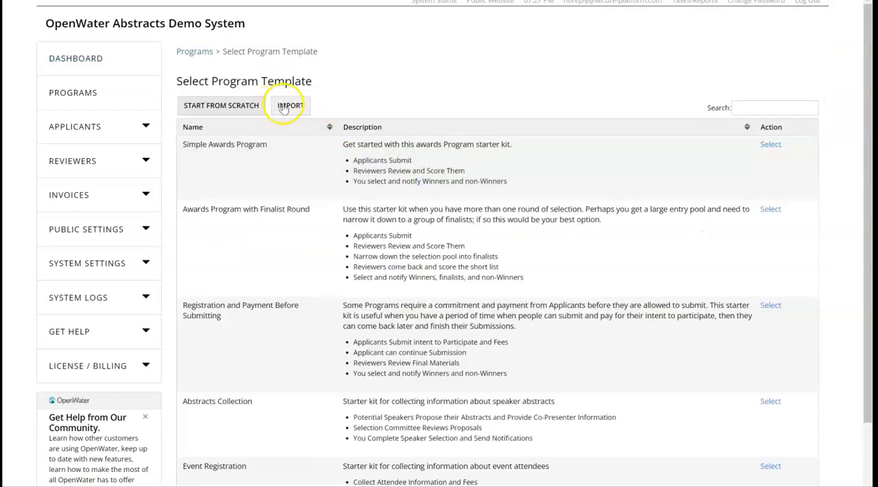
{"action": "left_click", "coordinate": [283, 107]}
{"action": "left_click", "coordinate": [349, 95]}
{"action": "type", "text": "Zoom Events Sample Pro"}
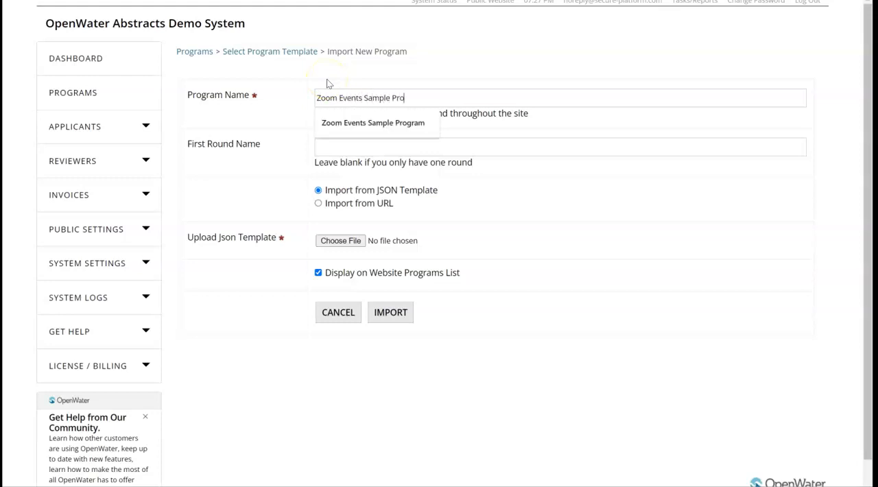
{"action": "type", "text": "gram"}
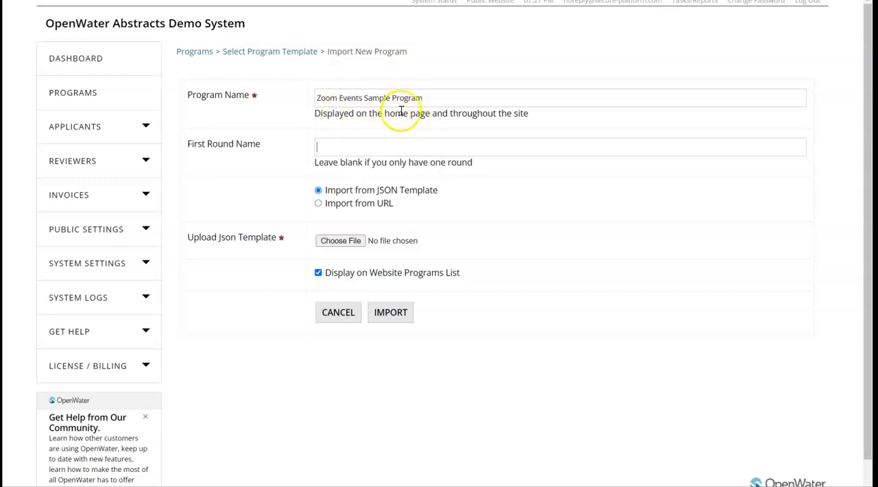
Import the program from the copied template URL, with Display on Website Programs List turned off.
{"action": "left_click", "coordinate": [371, 206]}
{"action": "left_click", "coordinate": [367, 235]}
{"action": "type", "text": "https://abstracts.secure-platform.com/admin/solicitations/87/exportasync?signature=68A23C0D3FEC2B2AB30C009805D378D05C3A776F3194010F9C26D58837EF8D46"}
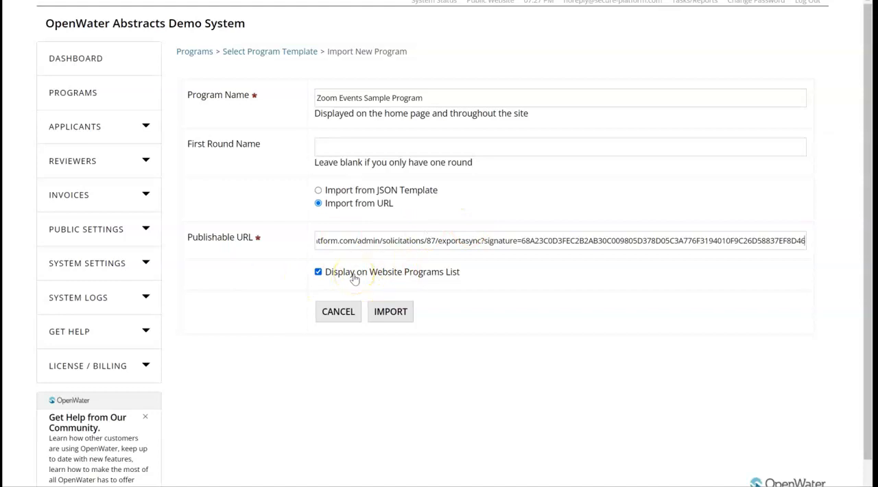
{"action": "left_click", "coordinate": [403, 275]}
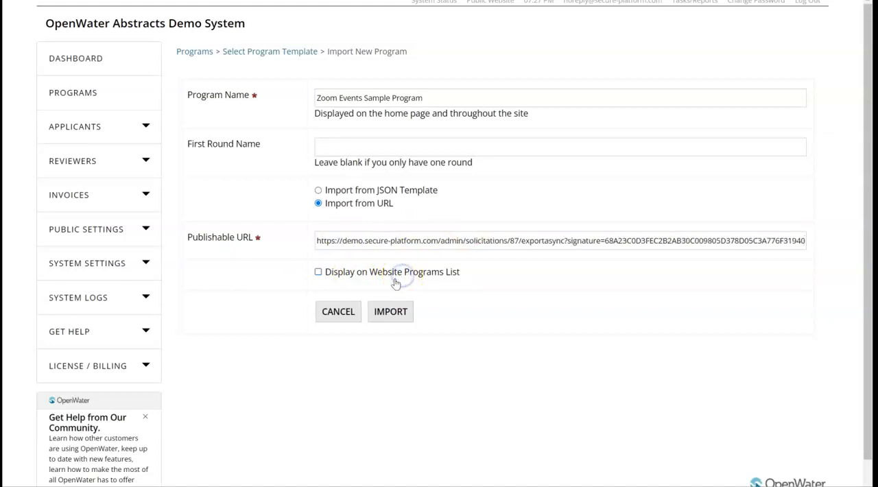
{"action": "left_click", "coordinate": [391, 312]}
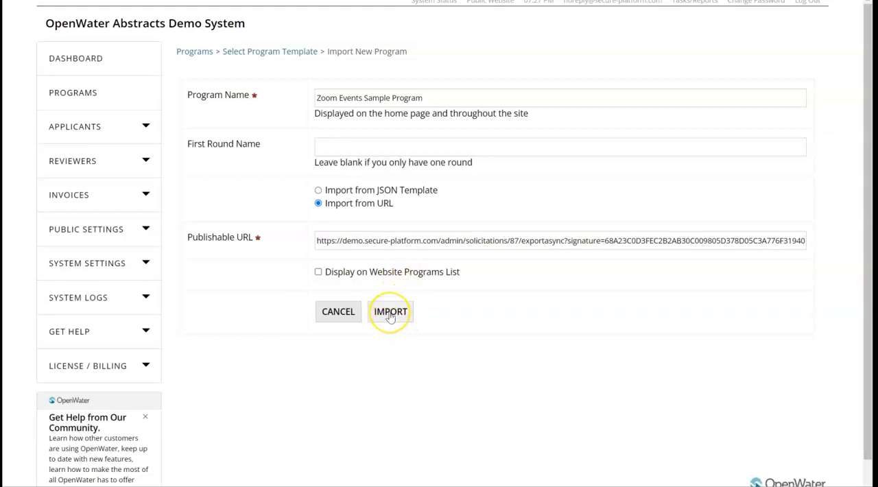
{"action": "left_click", "coordinate": [391, 313]}
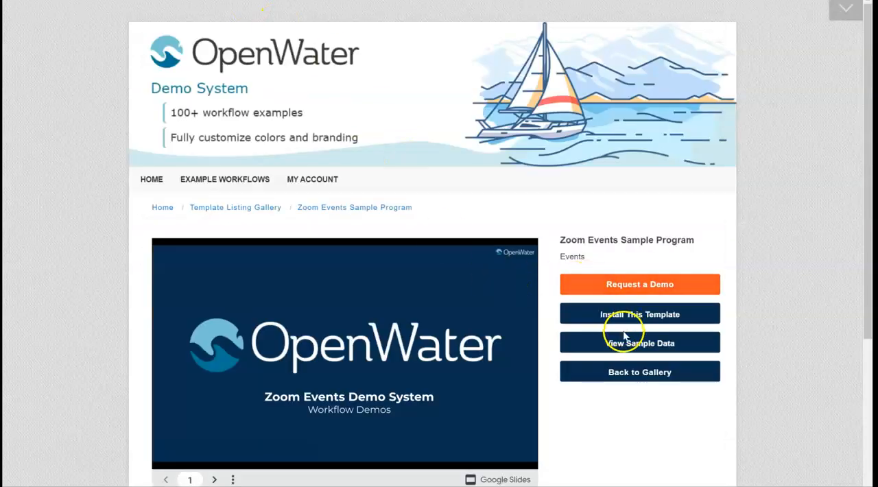
Copy the template's sample data link and open the application import page of the imported program.
{"action": "right_click", "coordinate": [621, 346]}
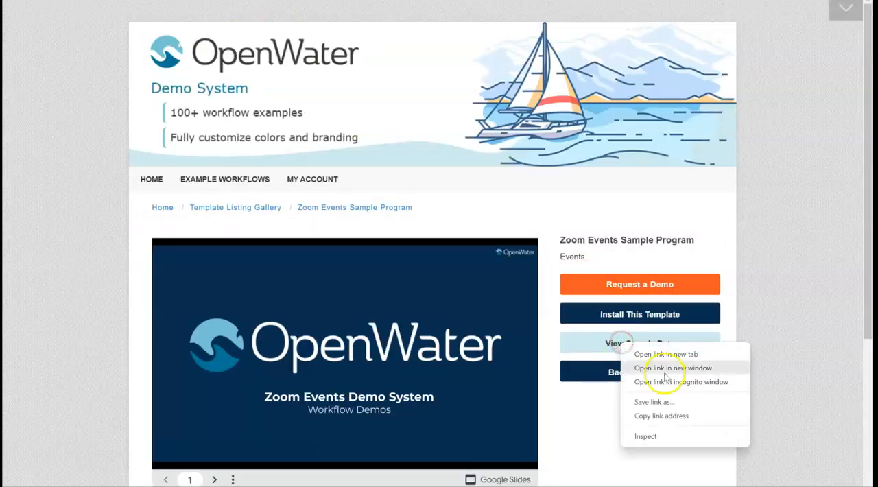
{"action": "left_click", "coordinate": [662, 419]}
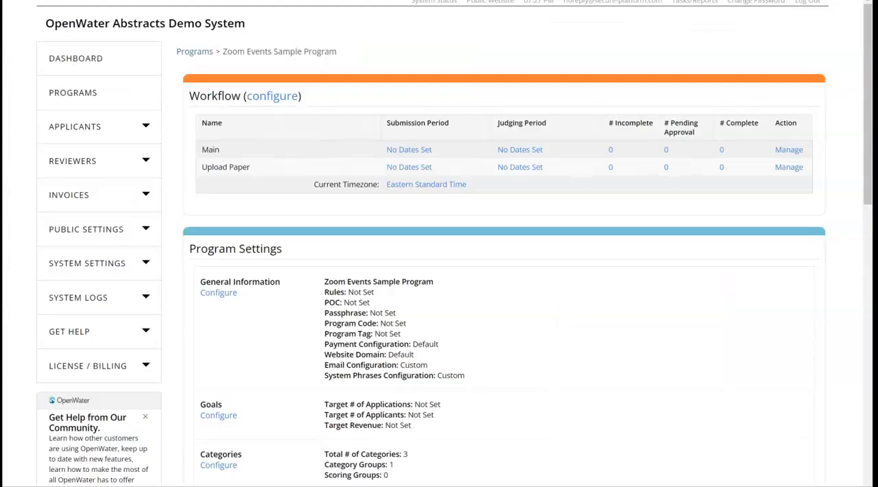
{"action": "left_click_drag", "start_coordinate": [867, 113], "coordinate": [871, 397]}
{"action": "left_click", "coordinate": [409, 376]}
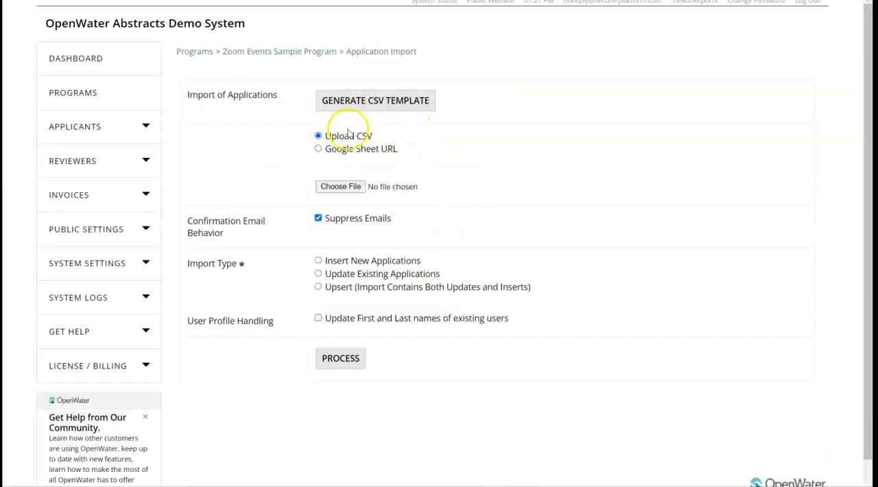
Set the import source to the copied Google Sheet URL and the import type to Insert New Applications.
{"action": "left_click", "coordinate": [334, 149]}
{"action": "left_click", "coordinate": [341, 180]}
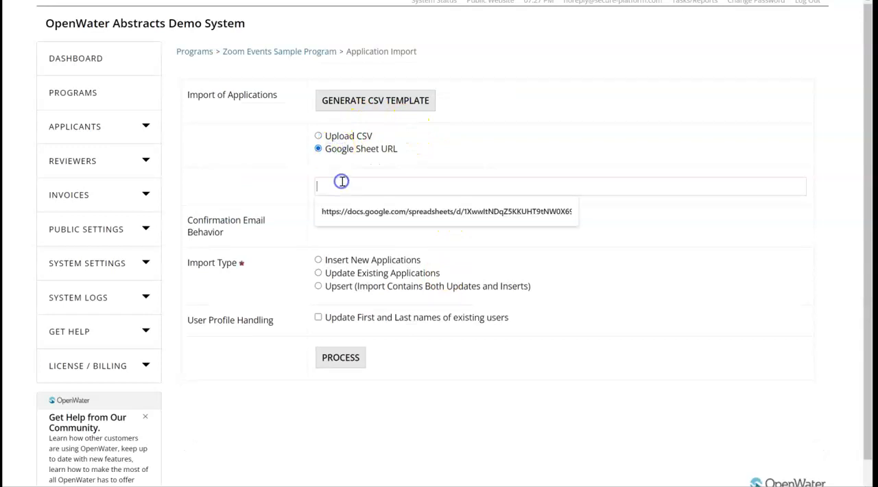
{"action": "key", "text": "ctrl+v"}
{"action": "left_click", "coordinate": [357, 260]}
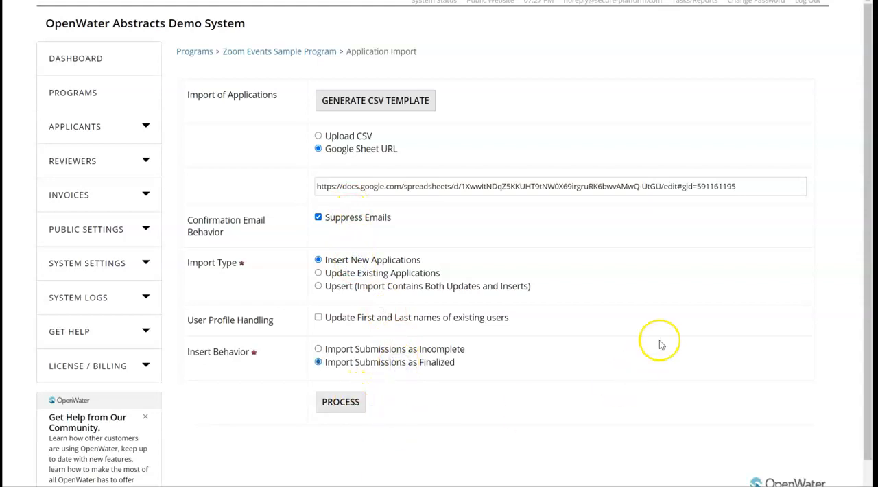
Open the copied Google Sheet link in a new browser tab to examine the sample data, and return to the import page.
{"action": "key", "text": "ctrl+t"}
{"action": "key", "text": "ctrl+v"}
{"action": "key", "text": "Return"}
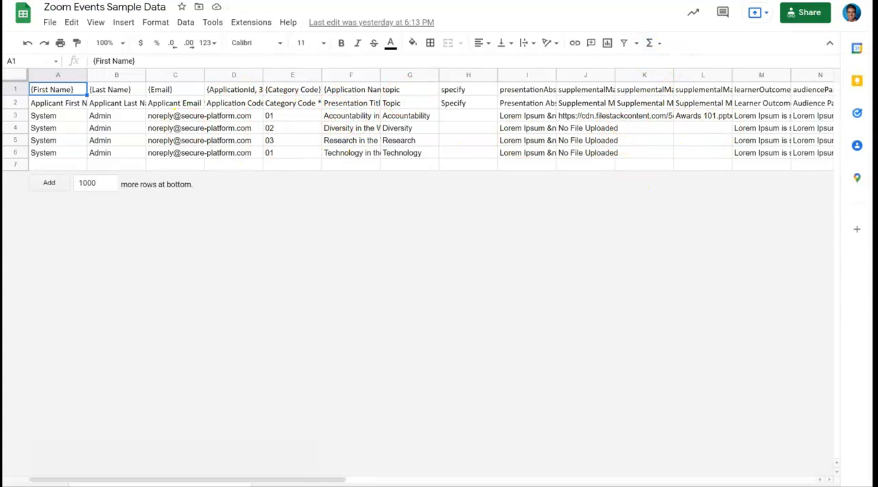
{"action": "left_click", "coordinate": [483, 1]}
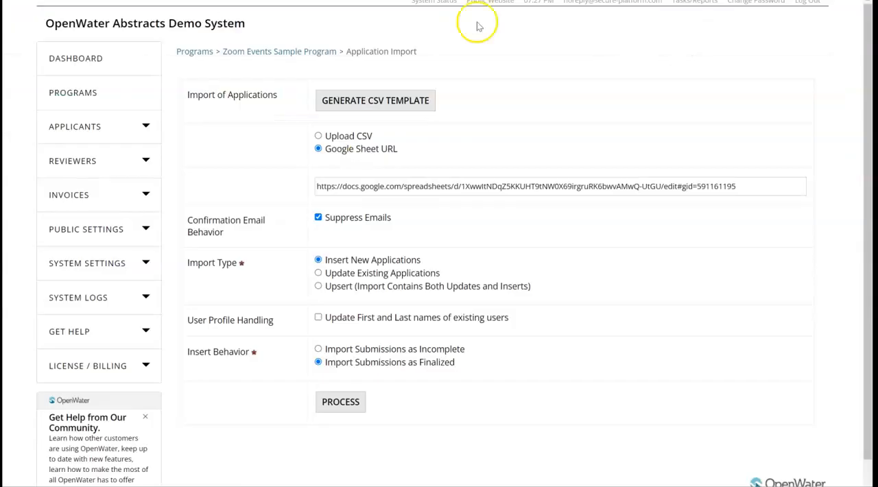
Process the Google Sheet, finish importing the sample applications, and close the processing report.
{"action": "left_click", "coordinate": [335, 402]}
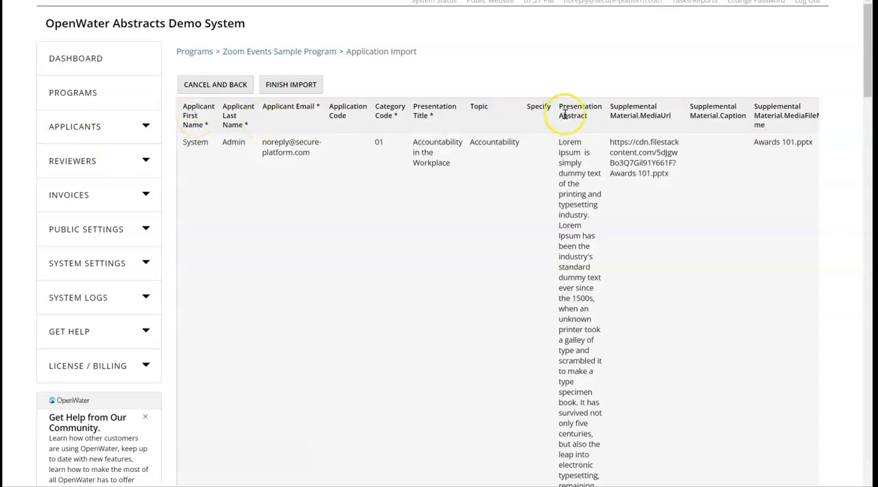
{"action": "left_click", "coordinate": [291, 85]}
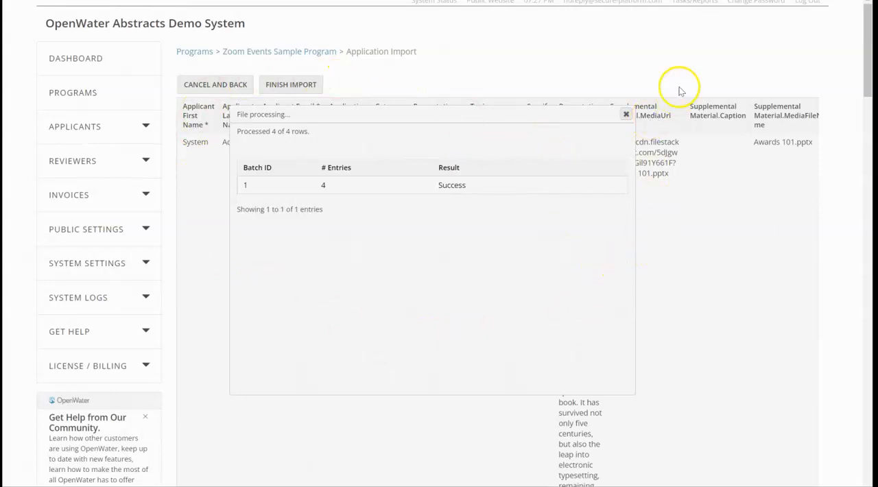
{"action": "left_click", "coordinate": [626, 116]}
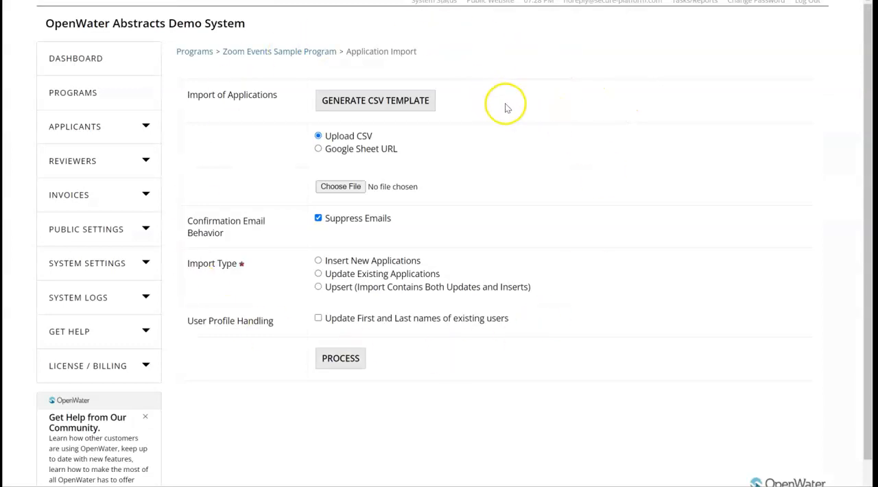
Return to the Zoom Events Sample Program overview and open the Scheduler Configuration of its Main round.
{"action": "left_click", "coordinate": [284, 60]}
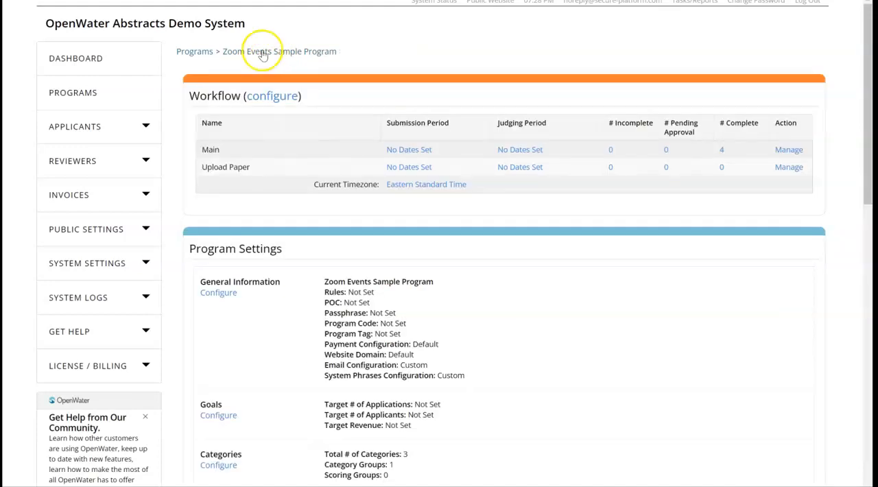
{"action": "left_click", "coordinate": [789, 150]}
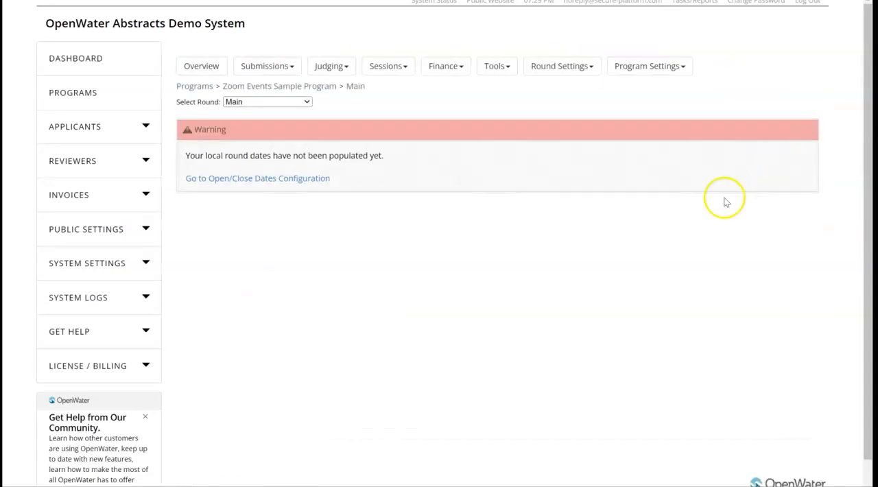
{"action": "left_click", "coordinate": [386, 65]}
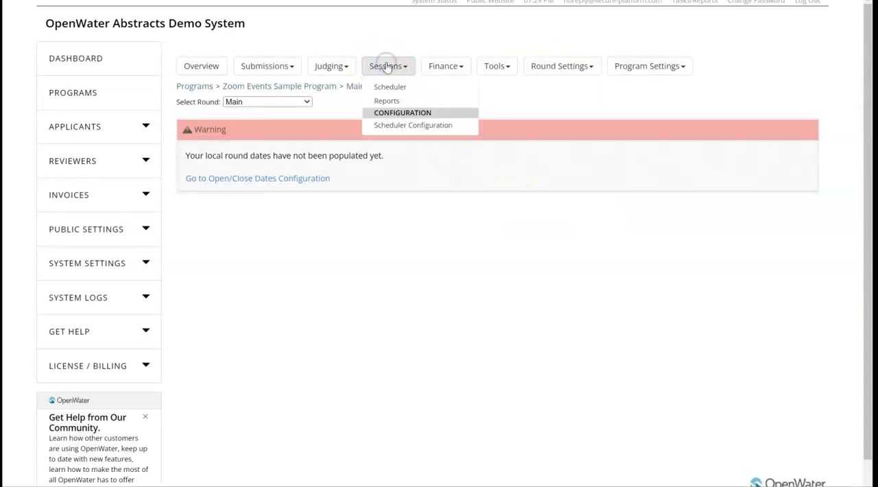
{"action": "left_click", "coordinate": [395, 128]}
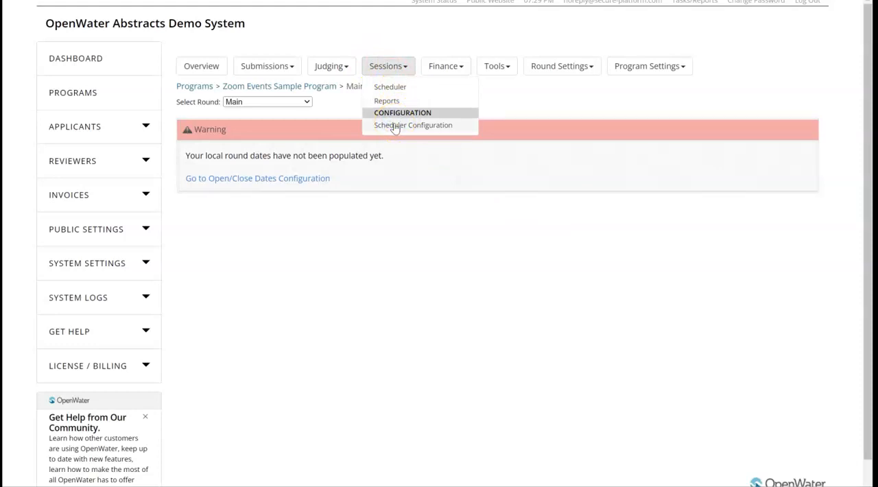
Examine the scheduler's general settings, visibility conditions, conflict configuration, days, time slots and rooms.
{"action": "left_click", "coordinate": [337, 127]}
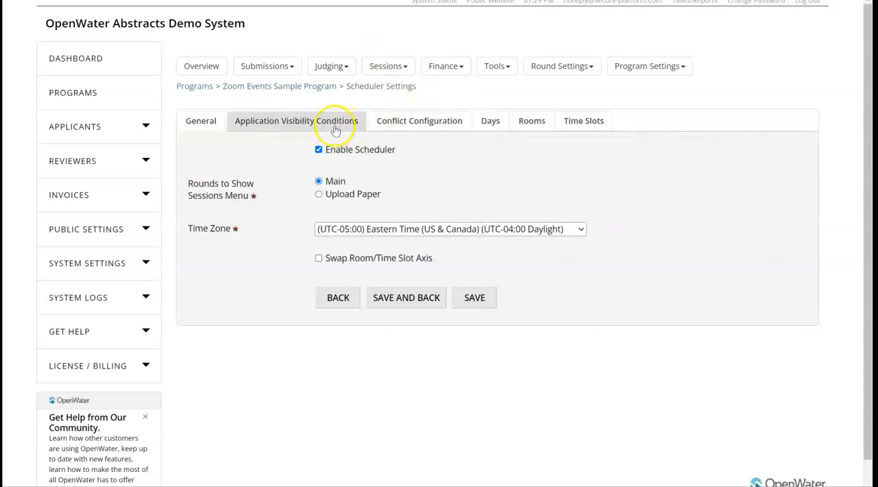
{"action": "left_click", "coordinate": [389, 121]}
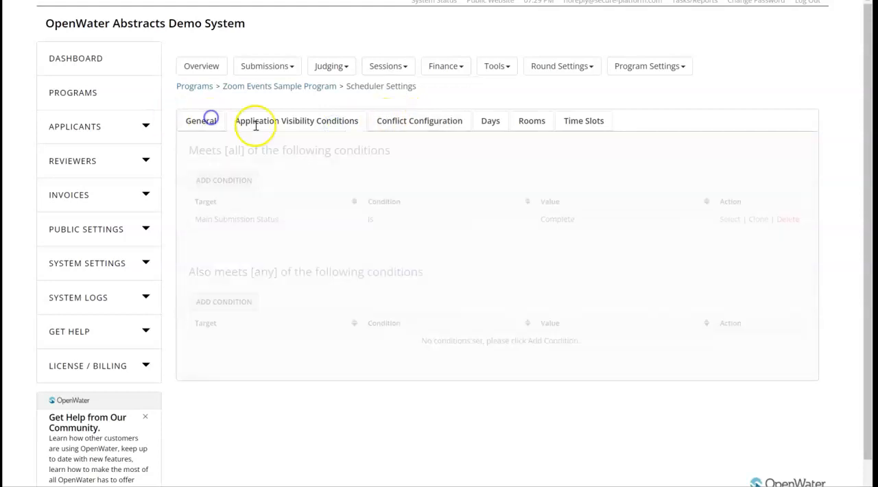
{"action": "left_click", "coordinate": [209, 120]}
{"action": "left_click", "coordinate": [400, 124]}
{"action": "left_click", "coordinate": [480, 118]}
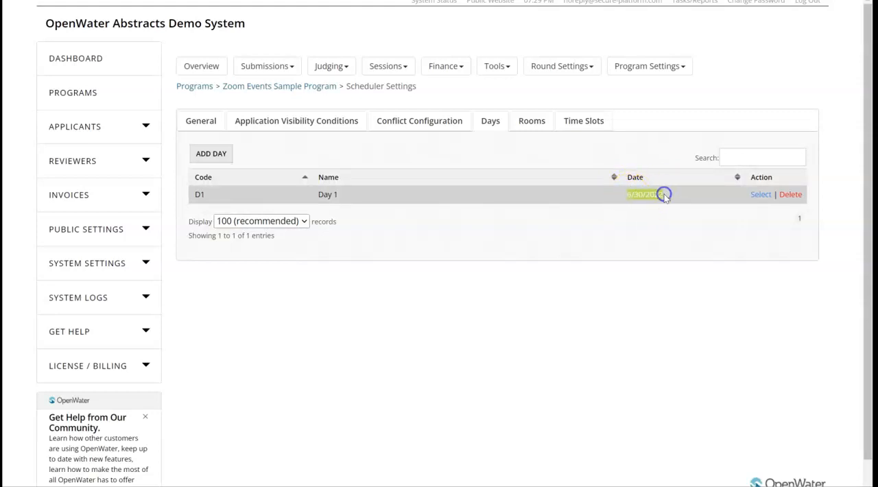
{"action": "left_click", "coordinate": [579, 125]}
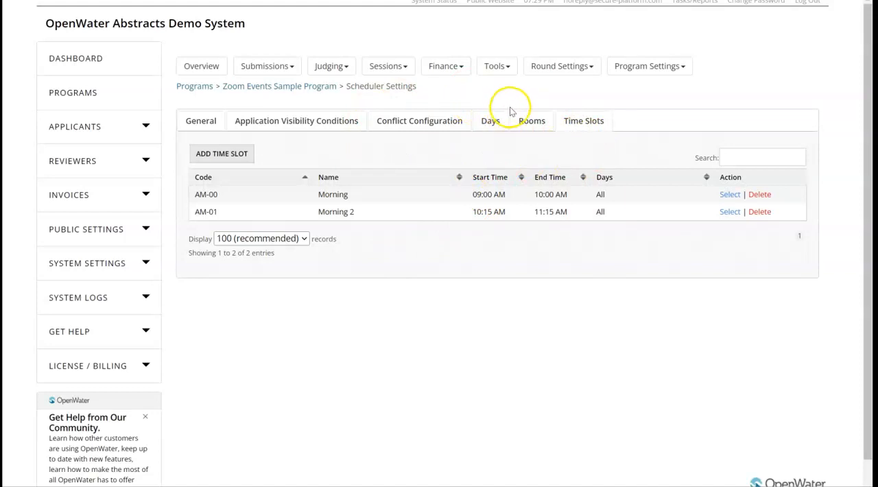
{"action": "left_click", "coordinate": [537, 118]}
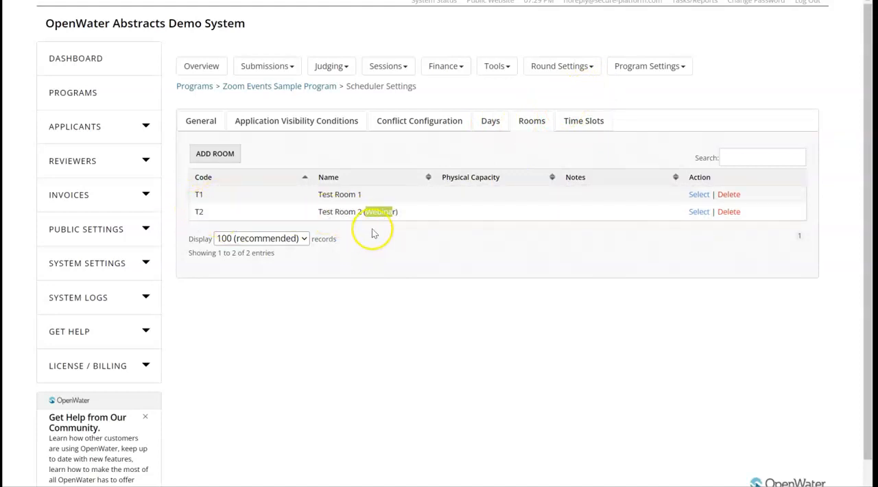
{"action": "left_click", "coordinate": [392, 214]}
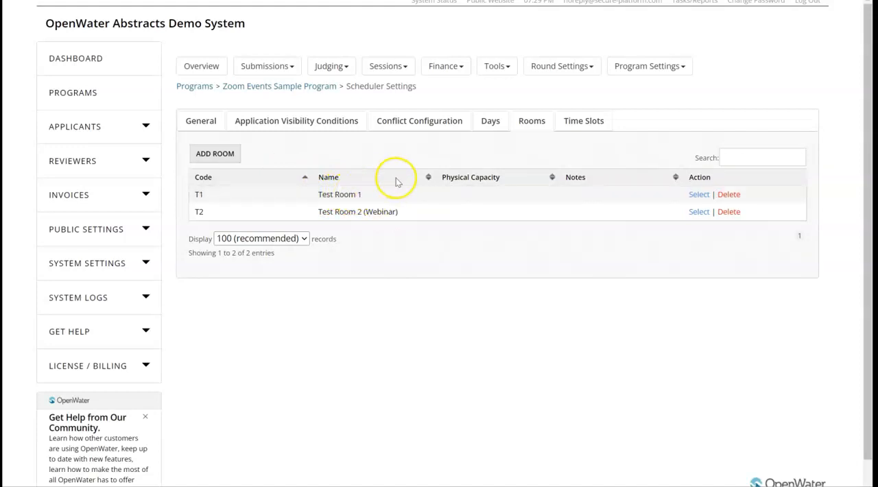
Open the session Scheduler for the Zoom Events Sample Program.
{"action": "left_click", "coordinate": [391, 66]}
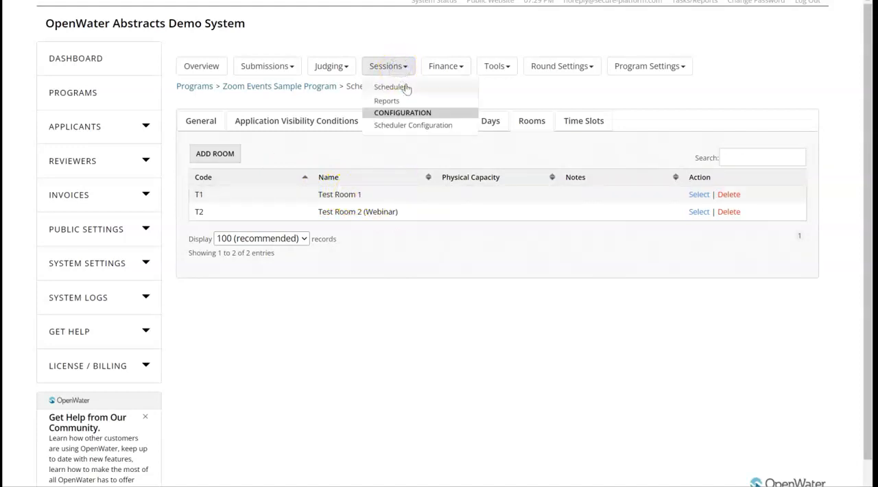
{"action": "left_click", "coordinate": [406, 86]}
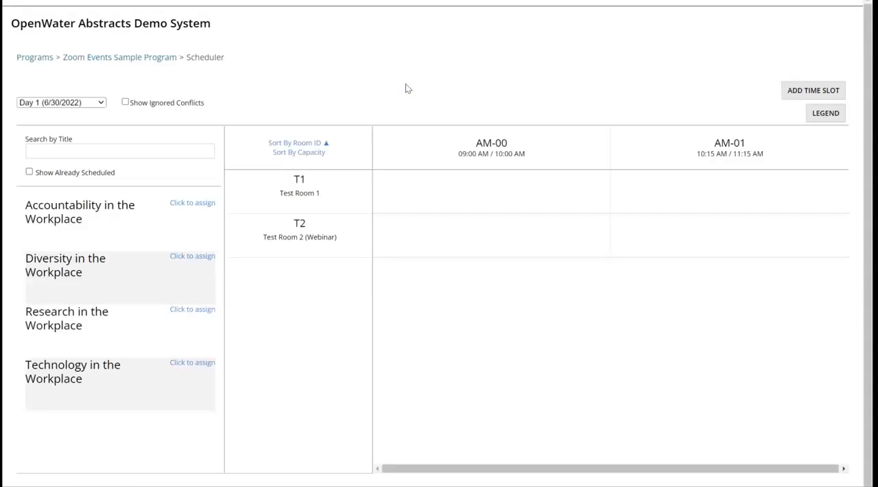
Schedule Accountability in the Workplace in room T1 at AM-00 and Diversity in the Workplace in room T1 at AM-01.
{"action": "left_click", "coordinate": [204, 202]}
{"action": "left_click", "coordinate": [488, 182]}
{"action": "left_click", "coordinate": [205, 203]}
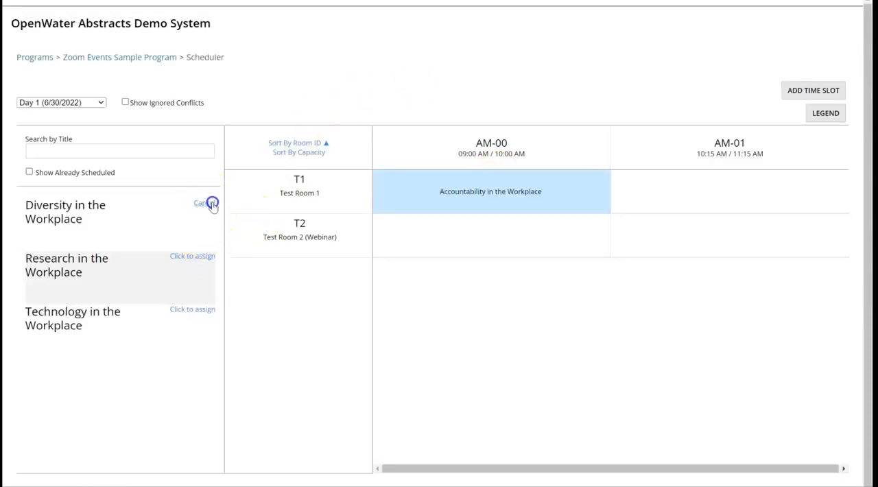
{"action": "left_click", "coordinate": [666, 201]}
Schedule Research in the Workplace in room T2 at AM-00 and Technology in the Workplace in room T2 at AM-01.
{"action": "left_click", "coordinate": [205, 203]}
{"action": "left_click", "coordinate": [469, 236]}
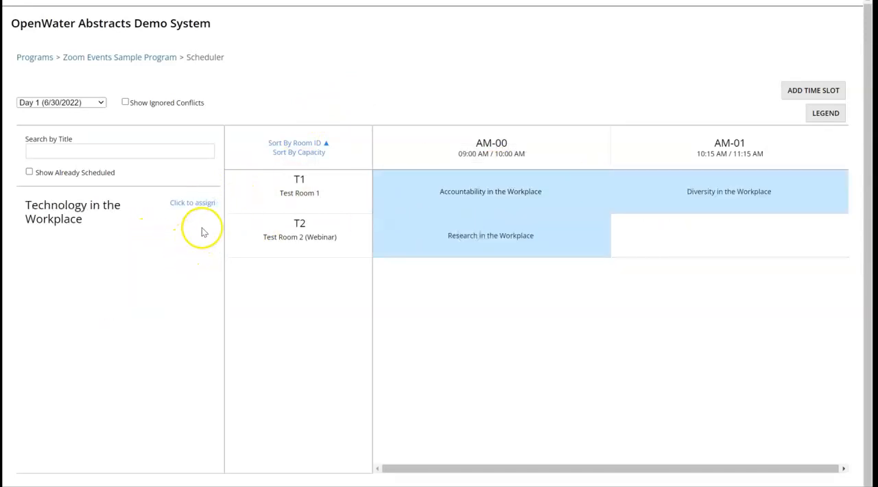
{"action": "left_click", "coordinate": [207, 203]}
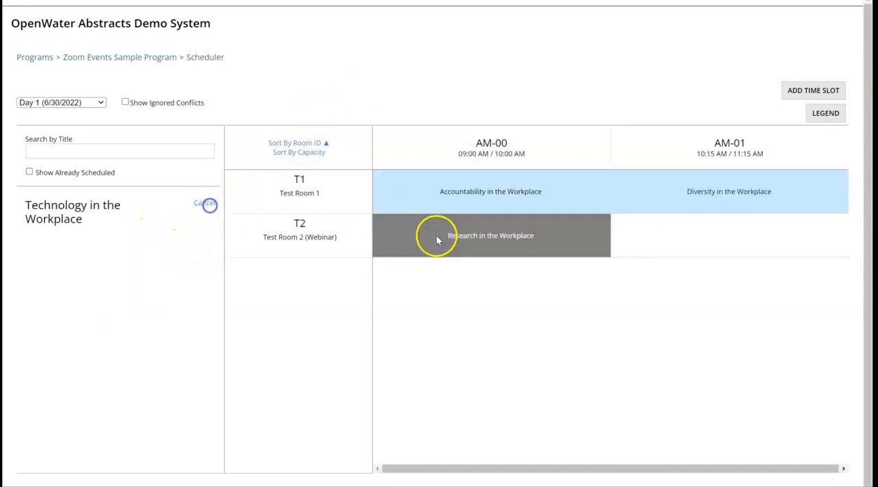
{"action": "left_click", "coordinate": [674, 256]}
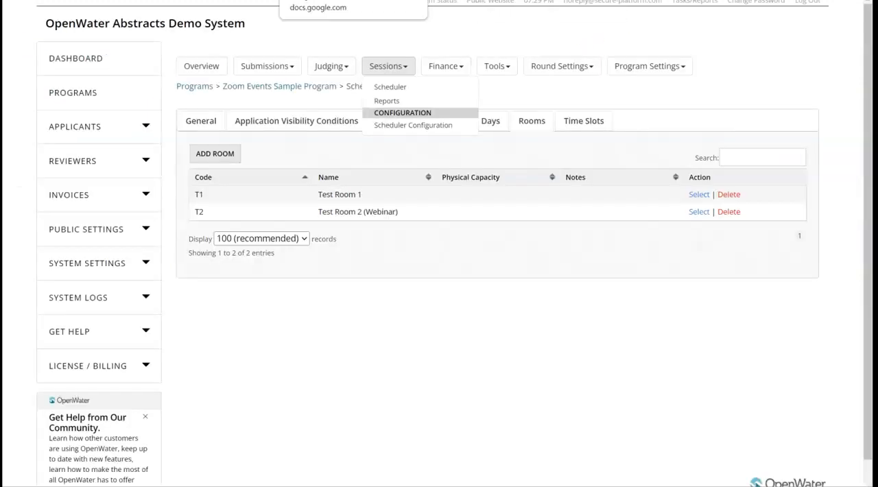
Open the program's Scheduler Reports and try to export the Zoom Events report to CSV.
{"action": "left_click", "coordinate": [394, 102]}
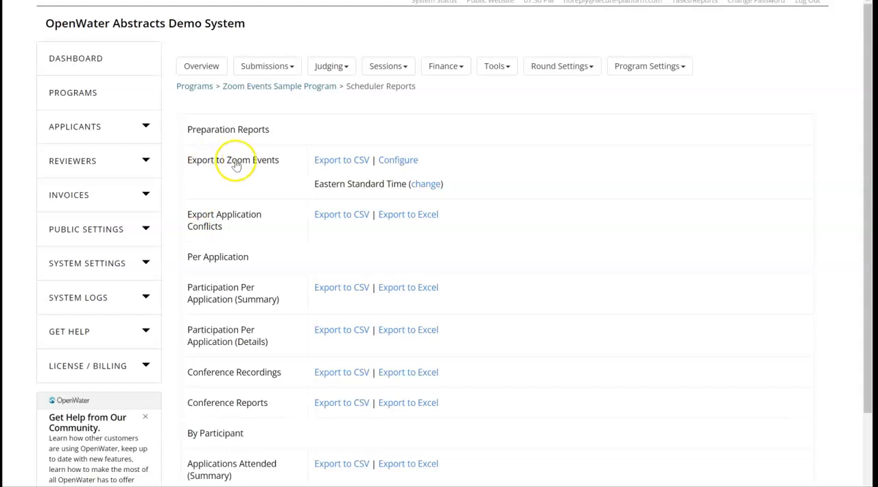
{"action": "left_click", "coordinate": [350, 160]}
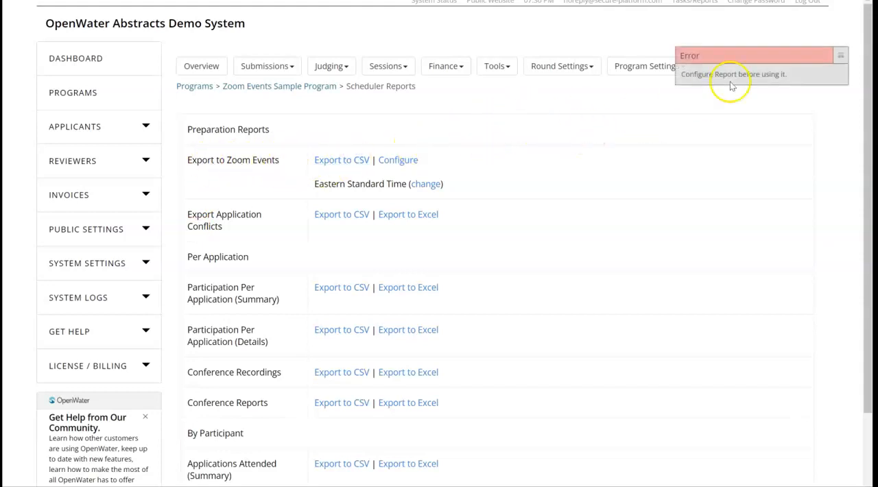
{"action": "left_click", "coordinate": [841, 53]}
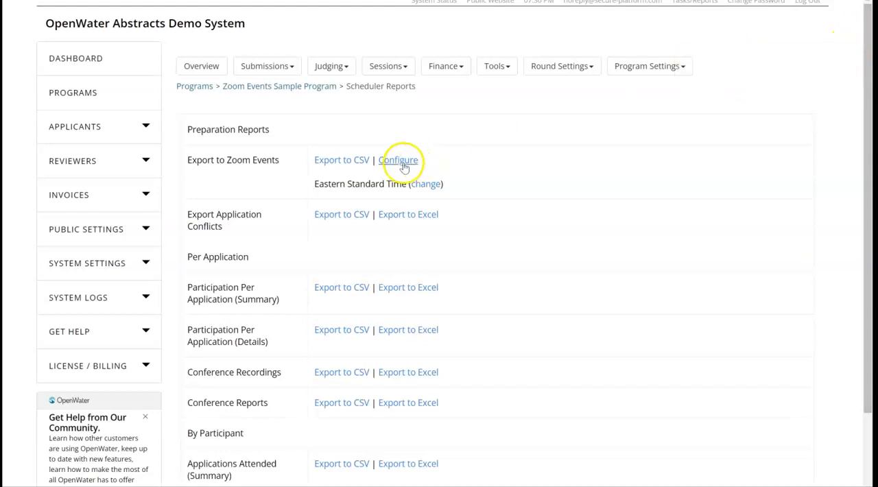
Open the Zoom Events export configuration and fill the Session Description with the Presentation Abstract variable.
{"action": "left_click", "coordinate": [403, 162]}
{"action": "scroll", "coordinate": [435, 141], "scroll_direction": "down", "scroll_amount": 2}
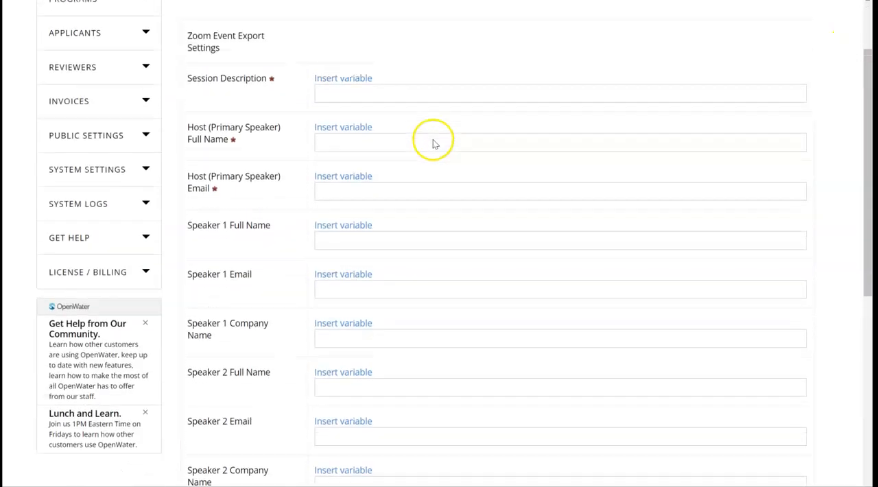
{"action": "left_click", "coordinate": [359, 101]}
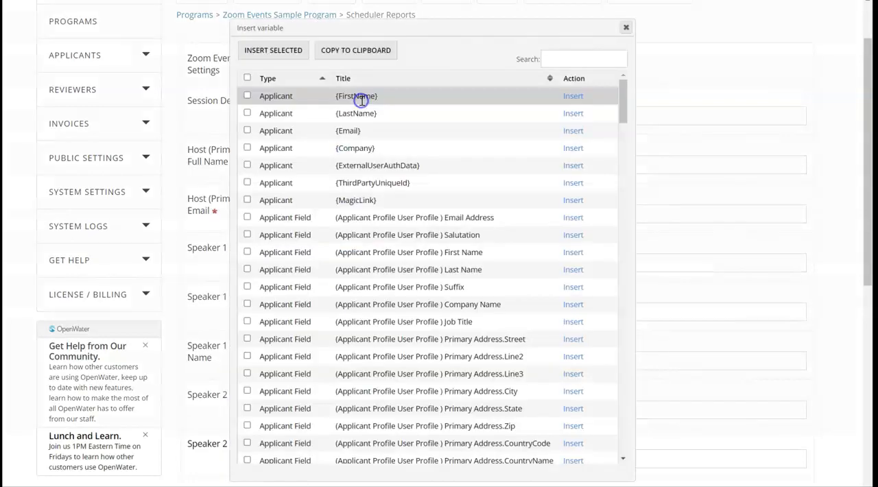
{"action": "left_click", "coordinate": [573, 58]}
{"action": "type", "text": "abst"}
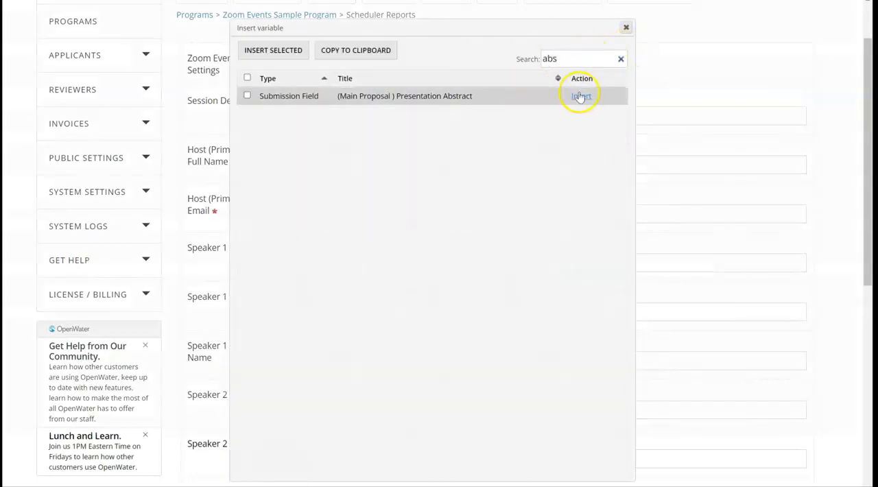
{"action": "left_click", "coordinate": [577, 95]}
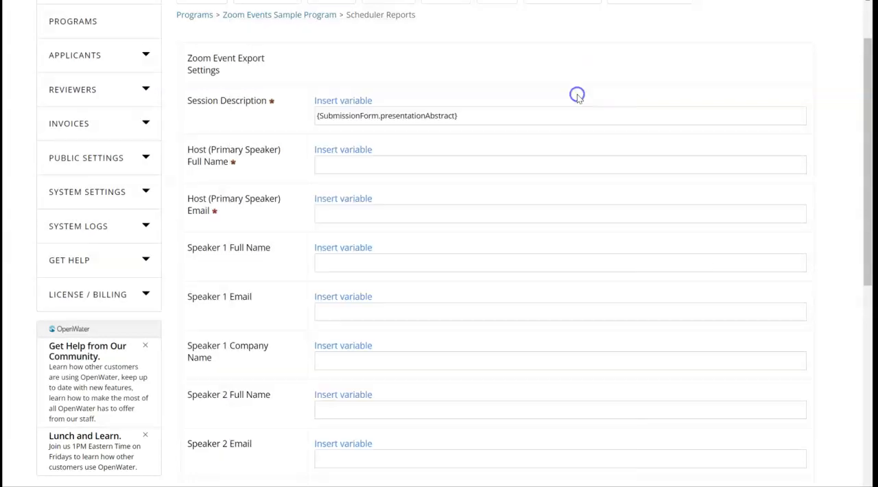
Fill the host's full name with the Primary Presenter's First Name and Last Name variables, and the host's email with the presenter's E-Mail variable.
{"action": "left_click", "coordinate": [345, 151]}
{"action": "left_click", "coordinate": [616, 61]}
{"action": "type", "text": "presen"}
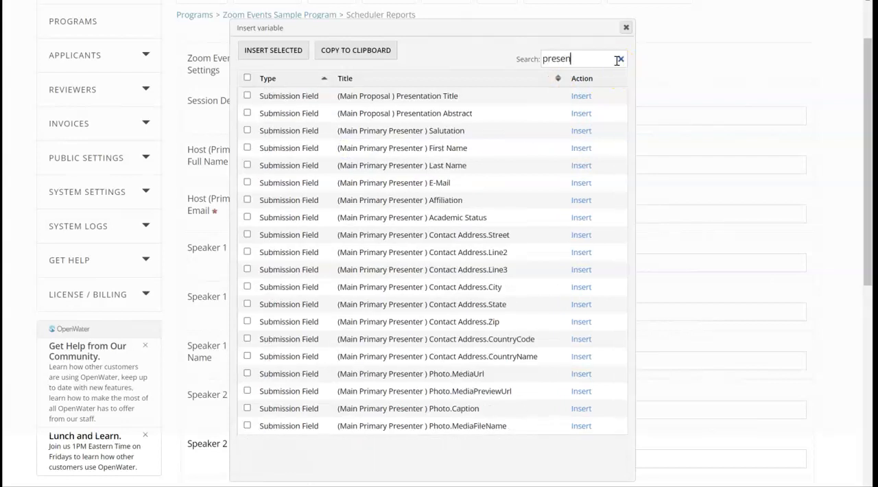
{"action": "type", "text": "te"}
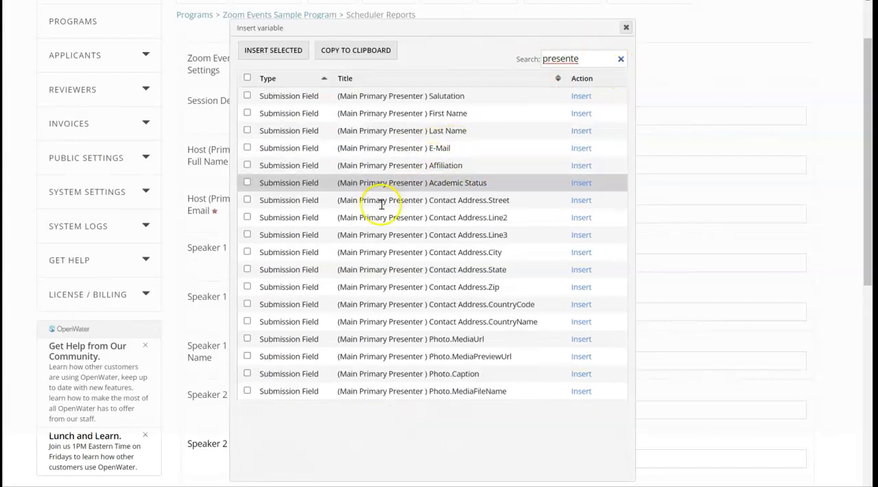
{"action": "left_click", "coordinate": [247, 130]}
{"action": "left_click", "coordinate": [370, 50]}
{"action": "left_click", "coordinate": [626, 28]}
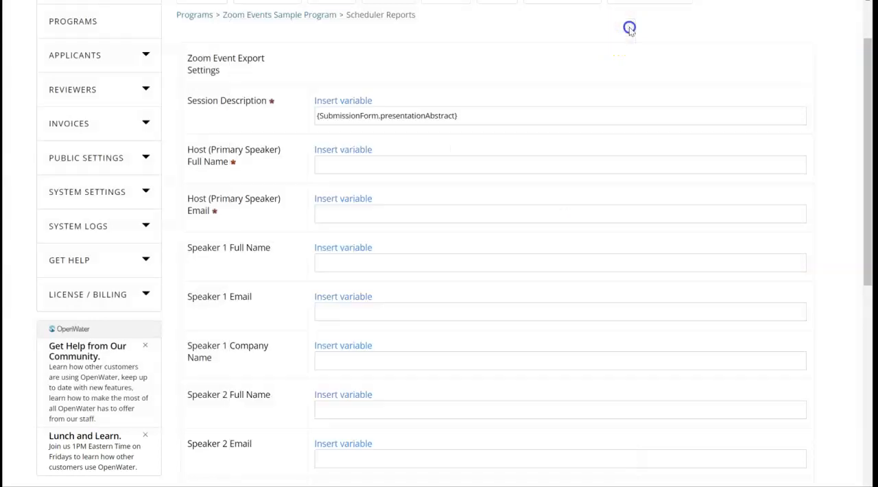
{"action": "left_click", "coordinate": [382, 165]}
{"action": "type", "text": "{SubmissionForm.firstName} {SubmissionForm.lastName}"}
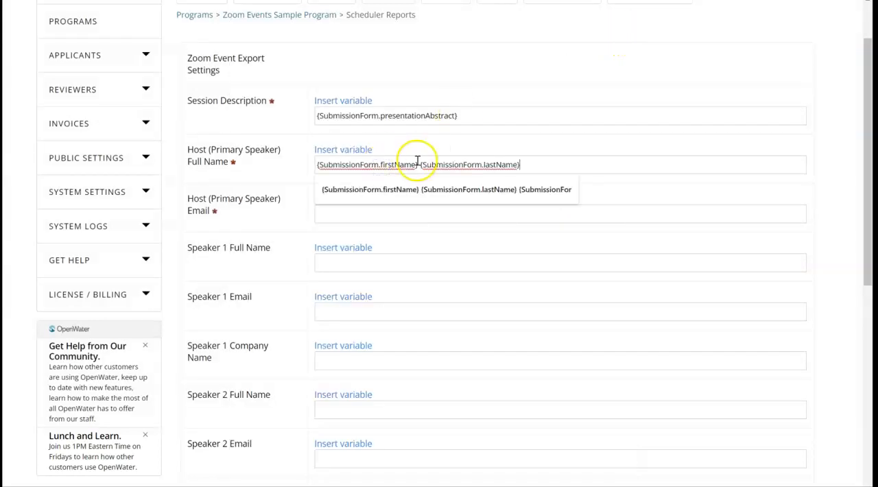
{"action": "left_click", "coordinate": [479, 140]}
{"action": "left_click", "coordinate": [351, 201]}
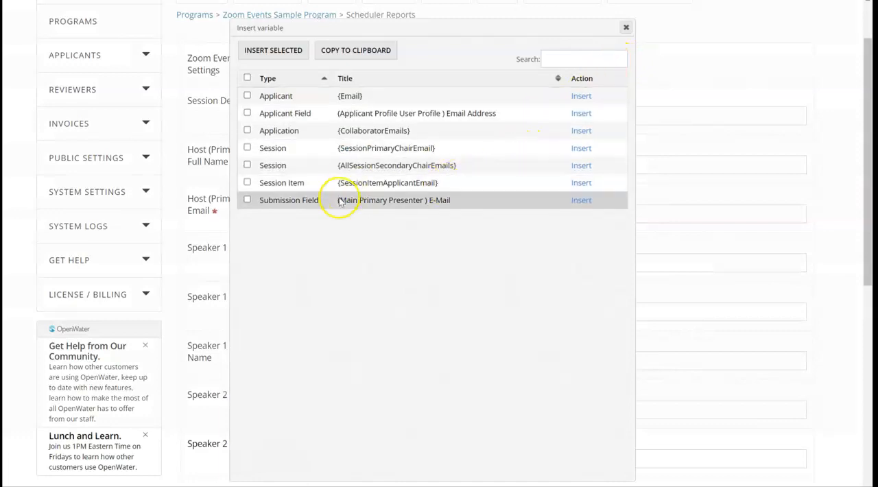
{"action": "left_click", "coordinate": [581, 202]}
Fill the Track with the {ApplicationCategoryName} variable and enable chat as default.
{"action": "scroll", "coordinate": [510, 177], "scroll_direction": "down", "scroll_amount": 3}
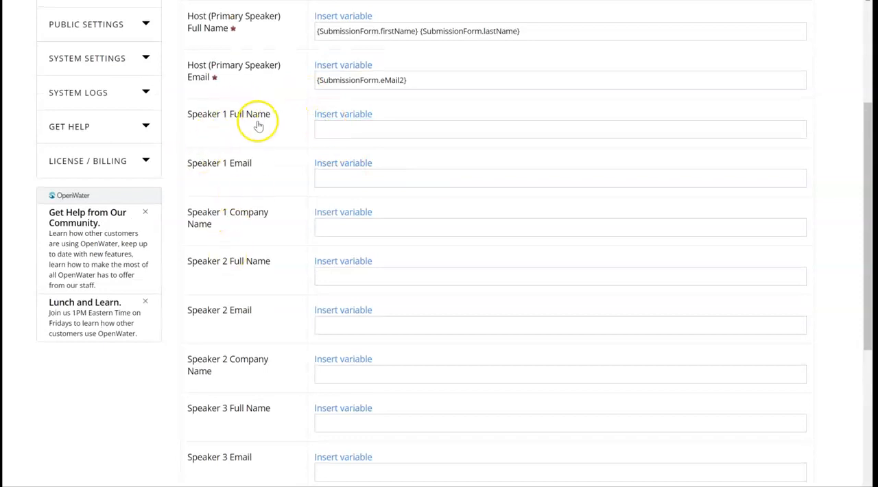
{"action": "scroll", "coordinate": [239, 220], "scroll_direction": "down", "scroll_amount": 1}
{"action": "scroll", "coordinate": [240, 216], "scroll_direction": "down", "scroll_amount": 3}
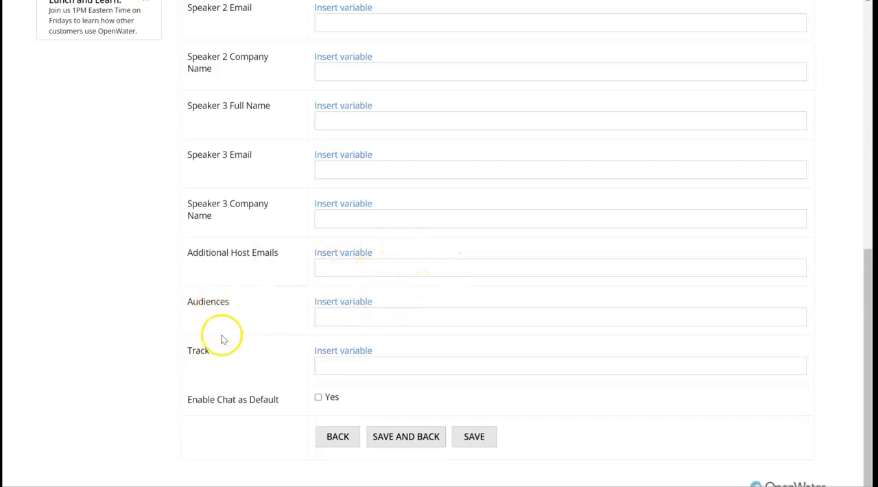
{"action": "left_click", "coordinate": [326, 350]}
{"action": "type", "text": "cate"}
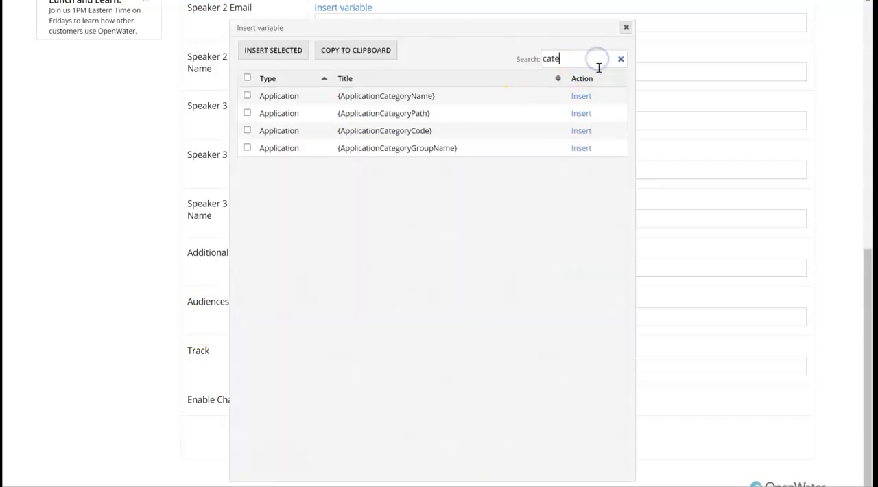
{"action": "left_click", "coordinate": [582, 97]}
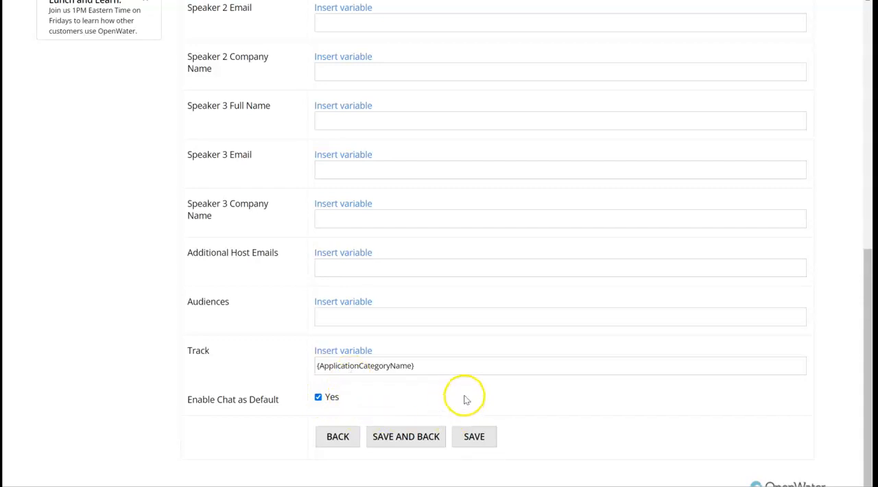
Save the Zoom Events export settings, return to the reports list and export the Zoom Events report to CSV.
{"action": "left_click", "coordinate": [405, 436]}
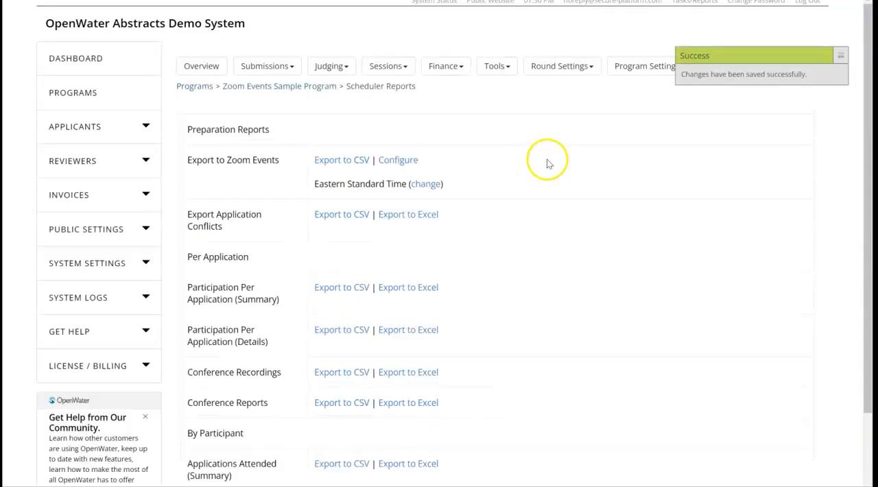
{"action": "left_click", "coordinate": [351, 158]}
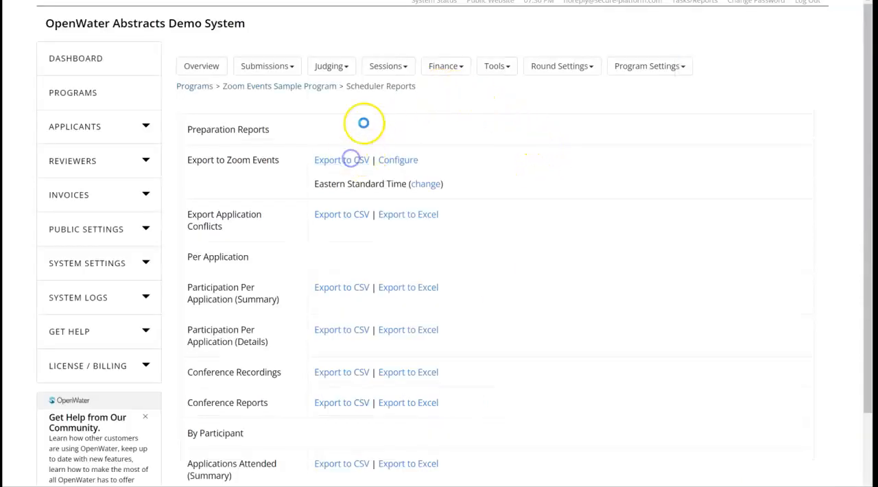